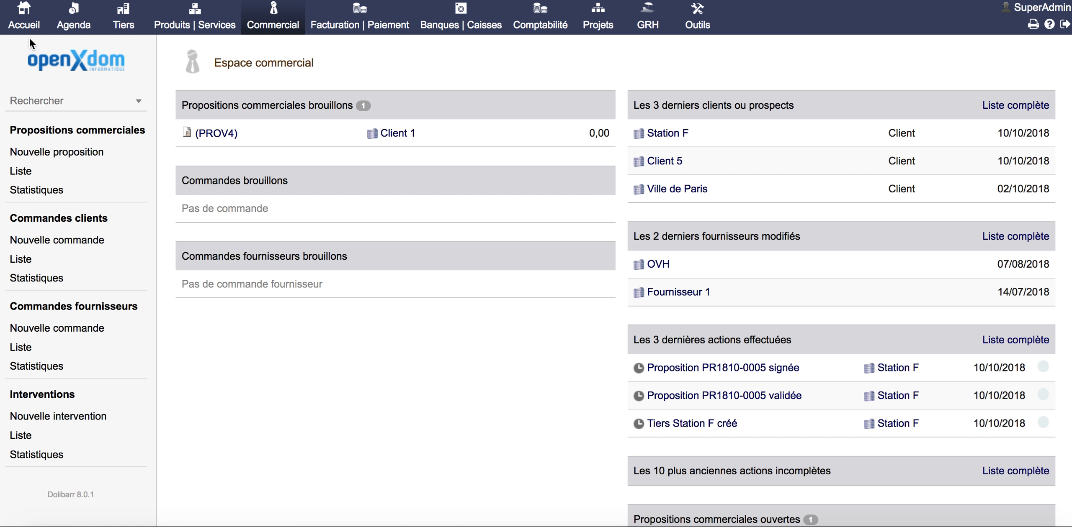
# Start a new commercial proposal from the Commercial area
pyautogui.click(24, 11)
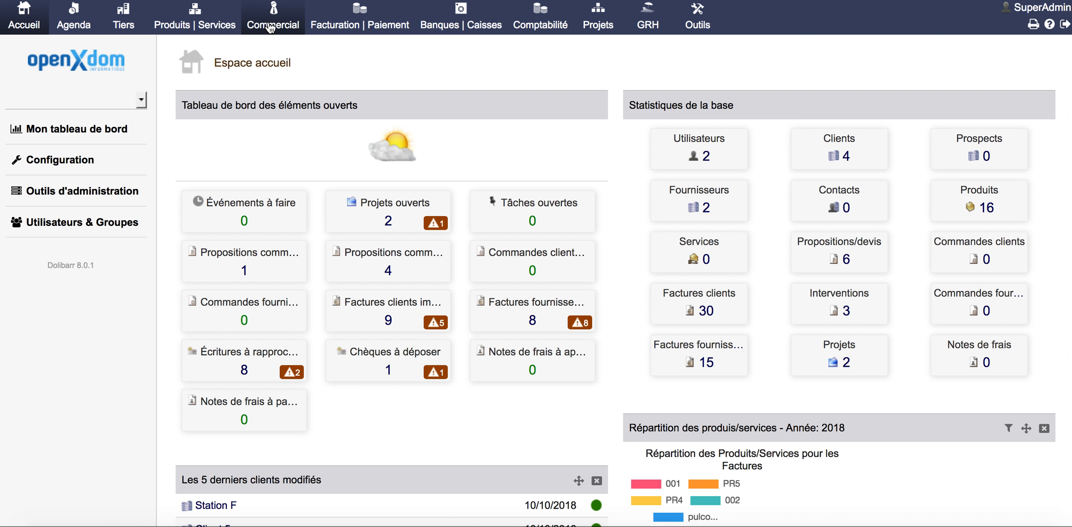
pyautogui.click(271, 28)
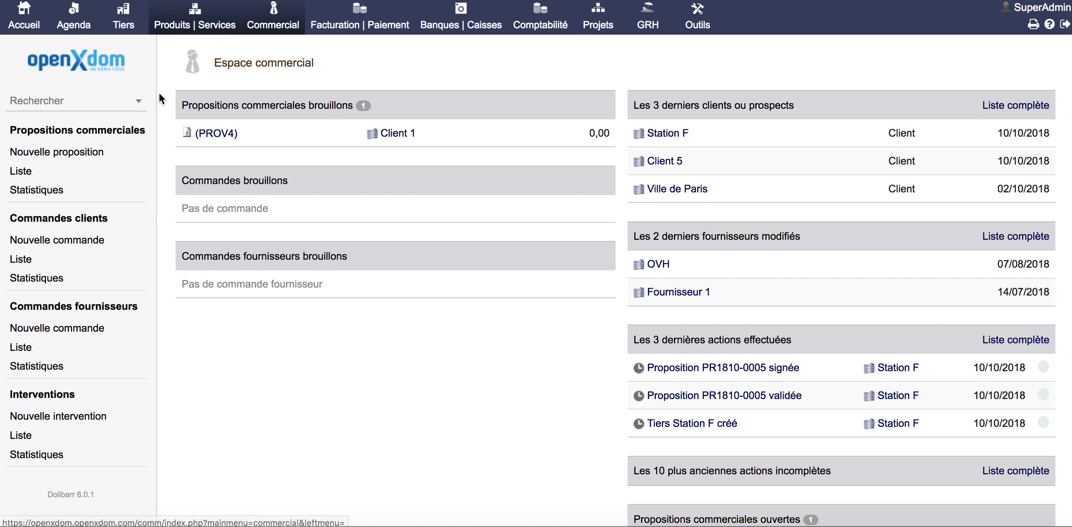
pyautogui.click(72, 155)
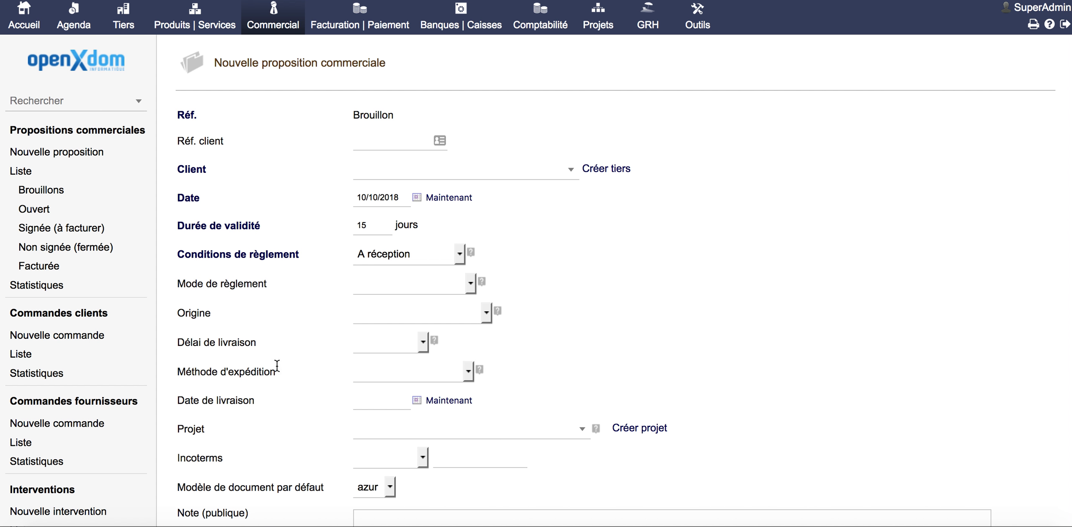
# Examine the new proposal form and its mandatory fields: reference, client, date, validity period and payment terms
pyautogui.scroll(-5, 569, 327)
pyautogui.scroll(2, 571, 327)
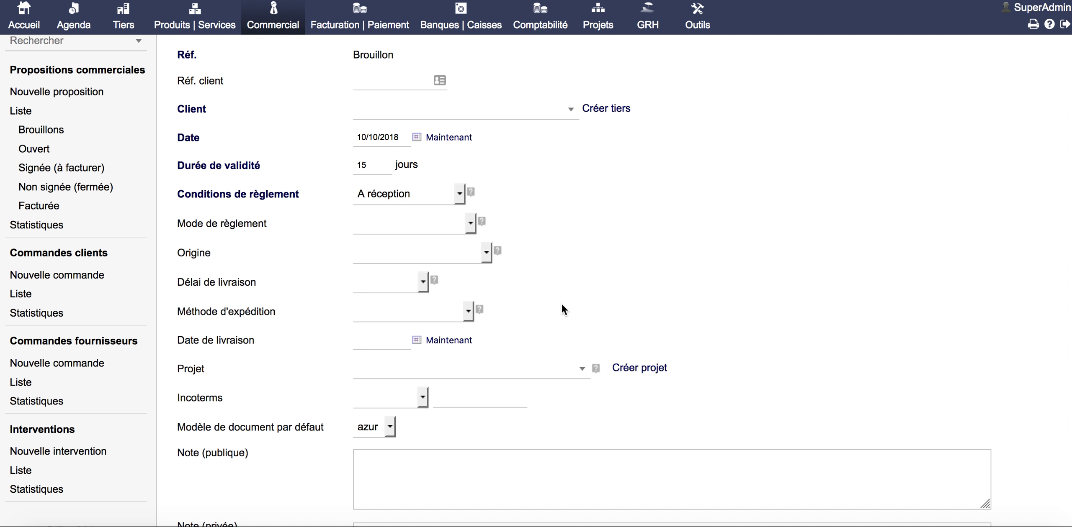
pyautogui.moveTo(178, 54); pyautogui.dragTo(193, 54)
pyautogui.doubleClick(362, 55)
pyautogui.doubleClick(196, 110)
pyautogui.doubleClick(193, 141)
pyautogui.doubleClick(206, 168)
pyautogui.tripleClick(229, 195)
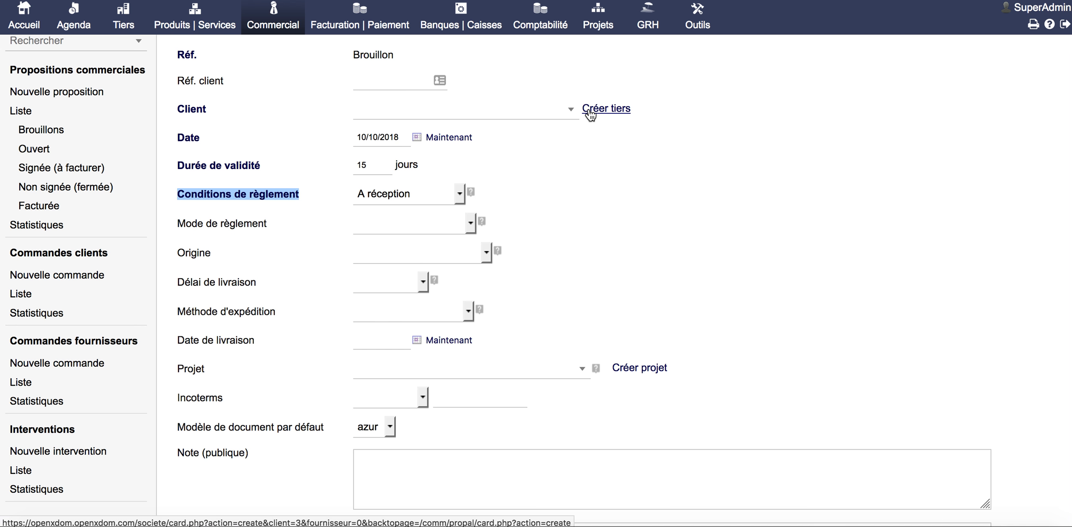
# Choose Station F as the proposal's client
pyautogui.click(556, 110)
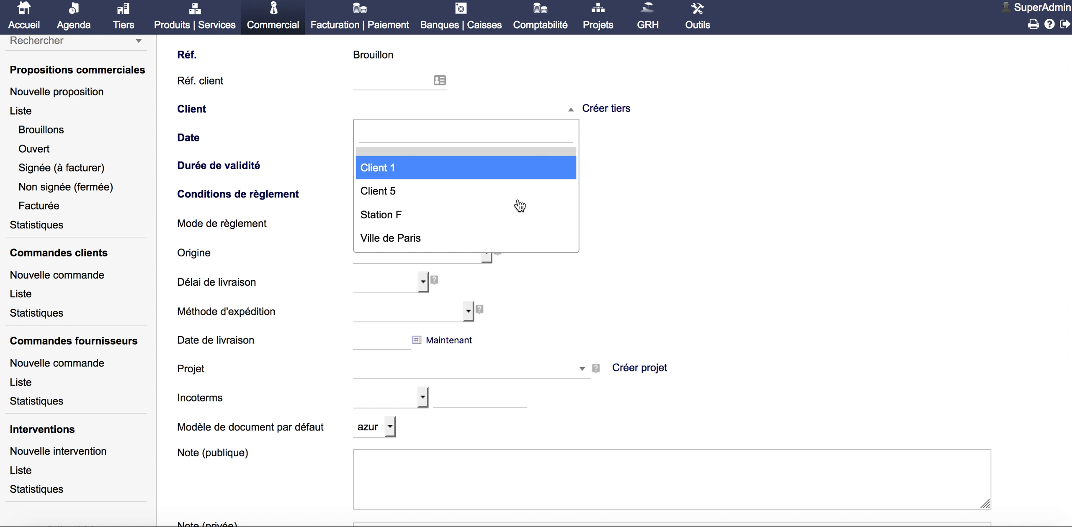
pyautogui.click(639, 124)
pyautogui.click(559, 114)
pyautogui.click(413, 215)
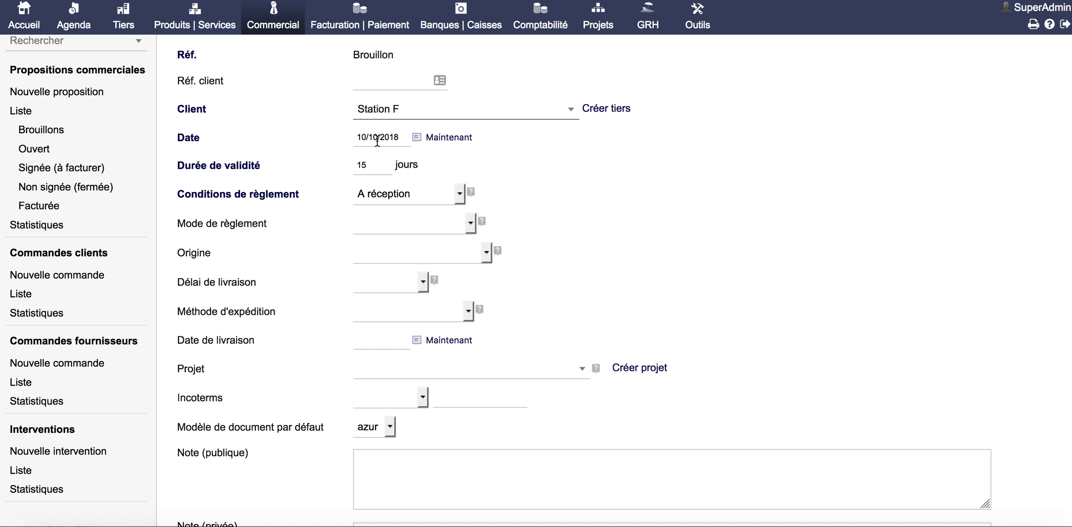
# Set the validity period to 5 days, keep the payment terms at A réception, and create the draft proposal
pyautogui.moveTo(383, 168); pyautogui.dragTo(337, 163)
pyautogui.write('5')
pyautogui.click(393, 198)
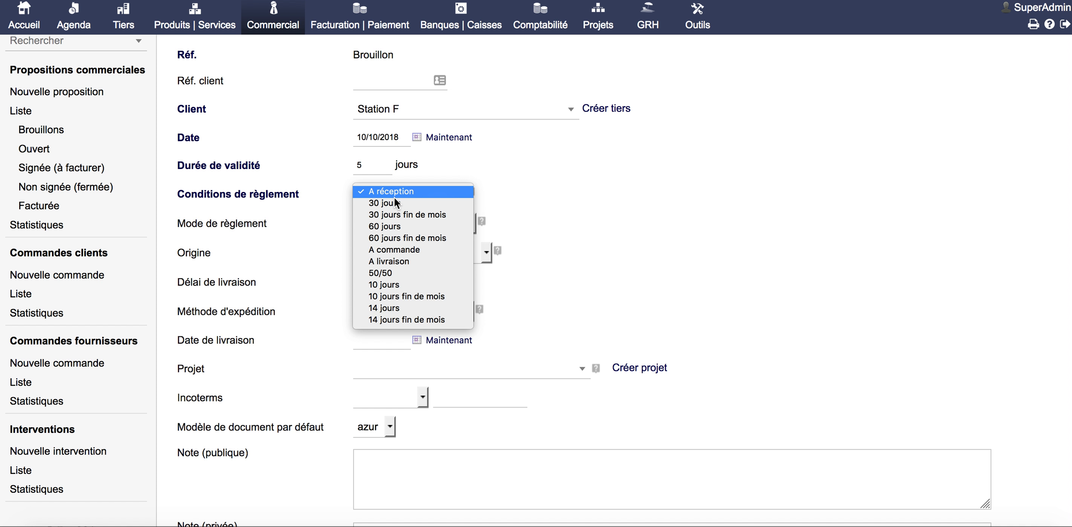
pyautogui.click(680, 214)
pyautogui.scroll(-5, 559, 353)
pyautogui.click(577, 508)
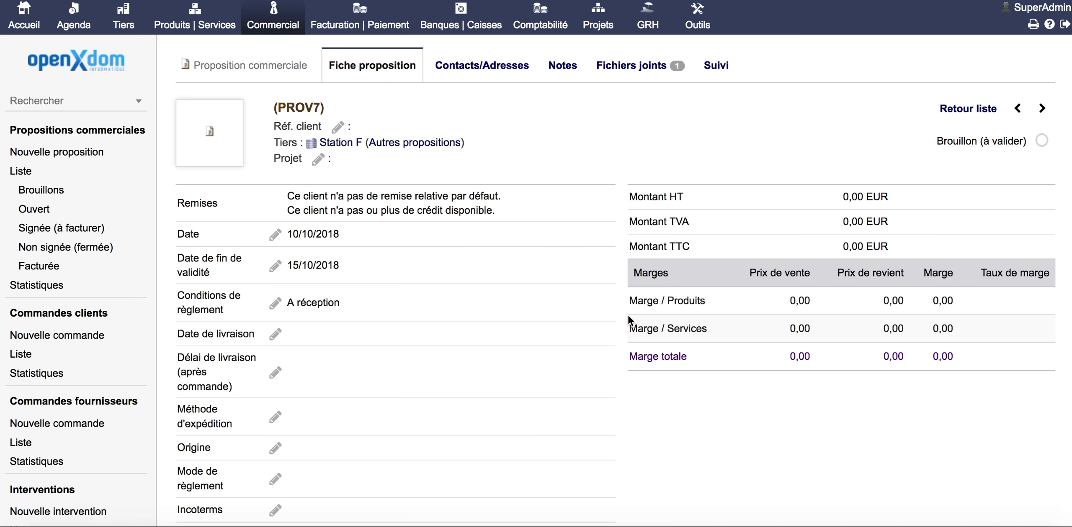
# Choose the predefined product PR5 - Produit 5 for a new proposal line
pyautogui.scroll(-10, 628, 319)
pyautogui.scroll(1, 617, 258)
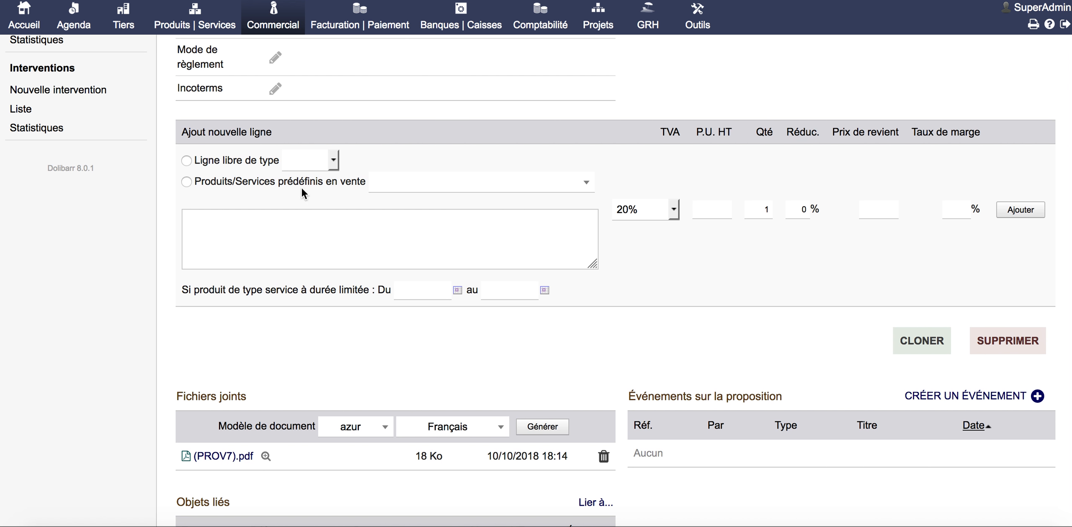
pyautogui.click(292, 183)
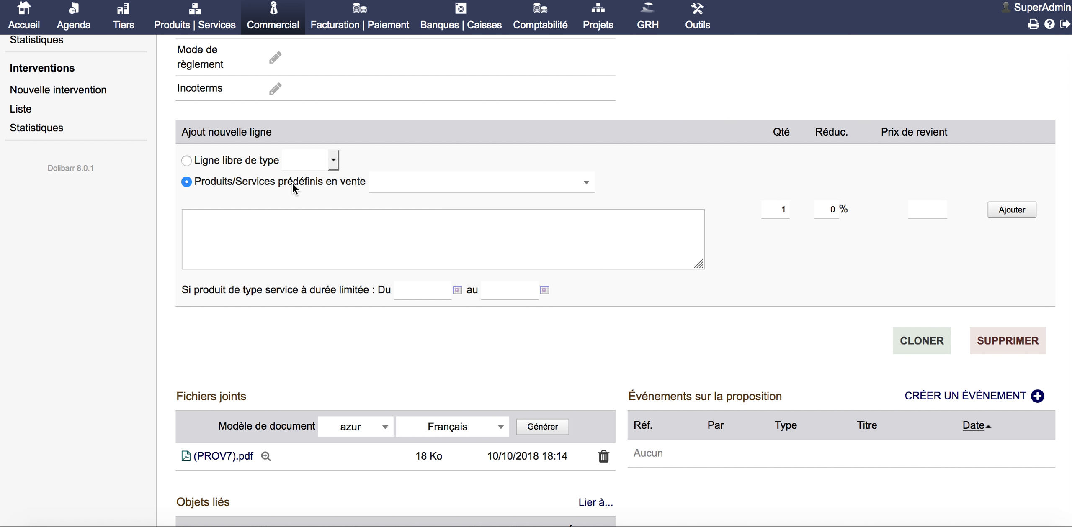
pyautogui.click(485, 191)
pyautogui.moveTo(585, 249); pyautogui.dragTo(594, 226)
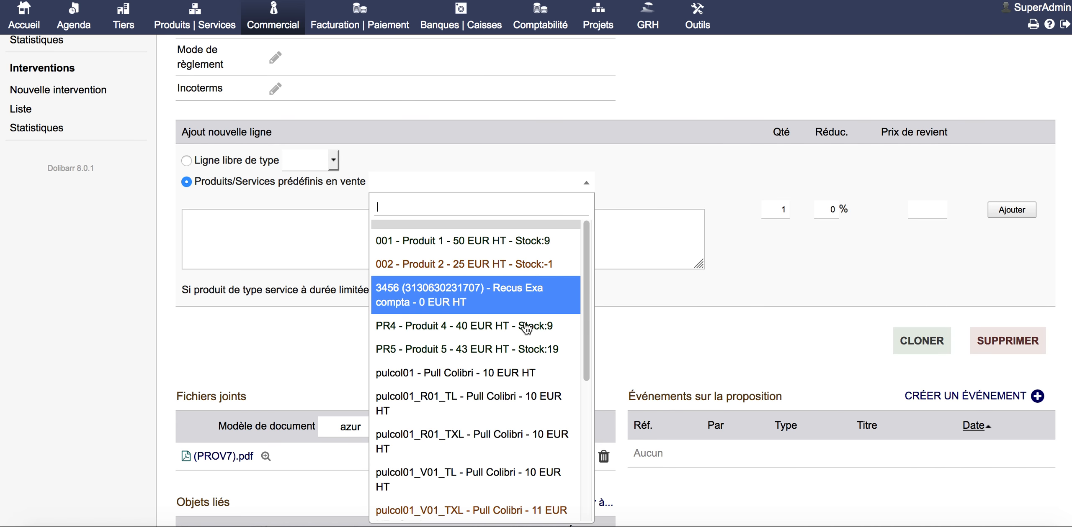
pyautogui.click(497, 359)
# Set the Produit 5 quantity to 3, add the line, and check its price and margin figures
pyautogui.doubleClick(719, 219)
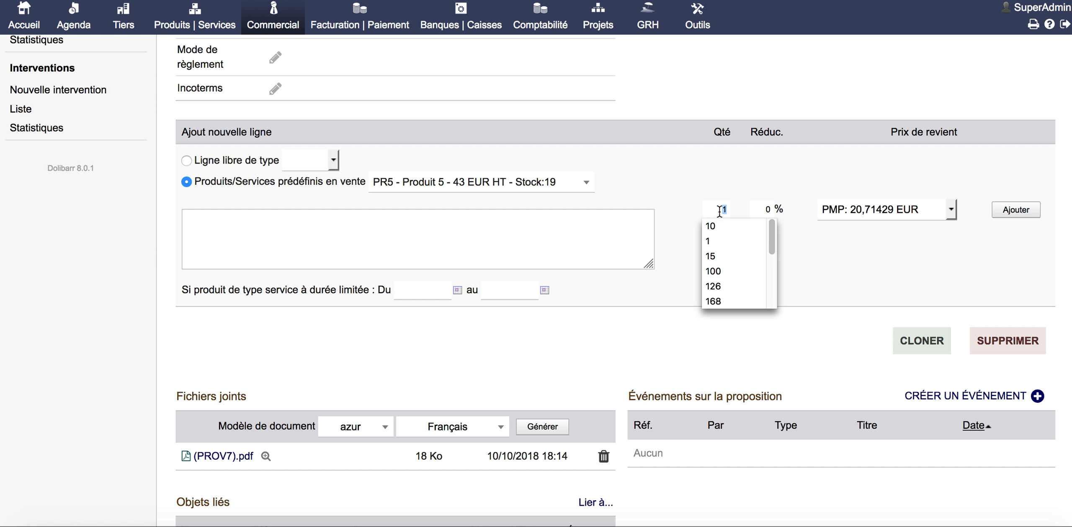
pyautogui.write('3')
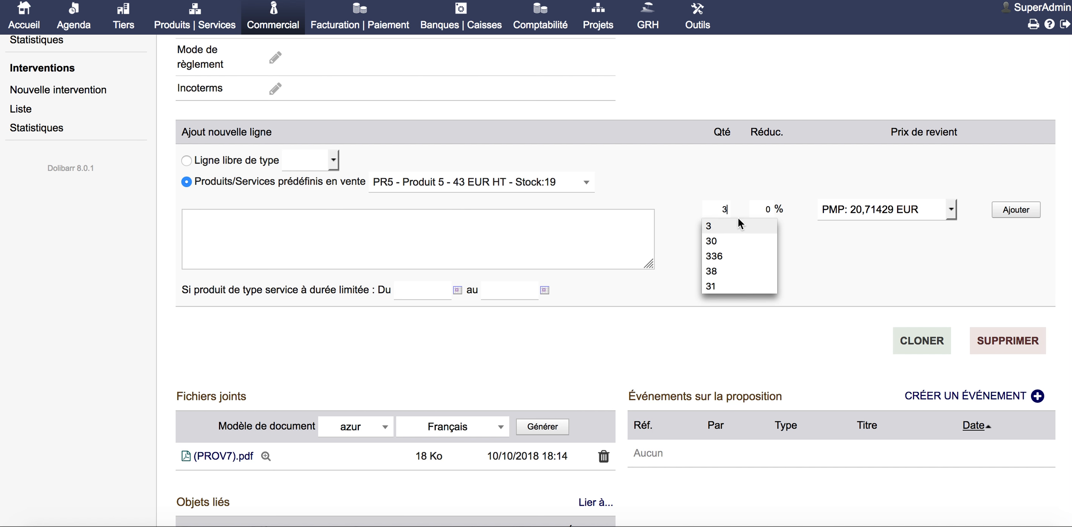
pyautogui.click(1007, 211)
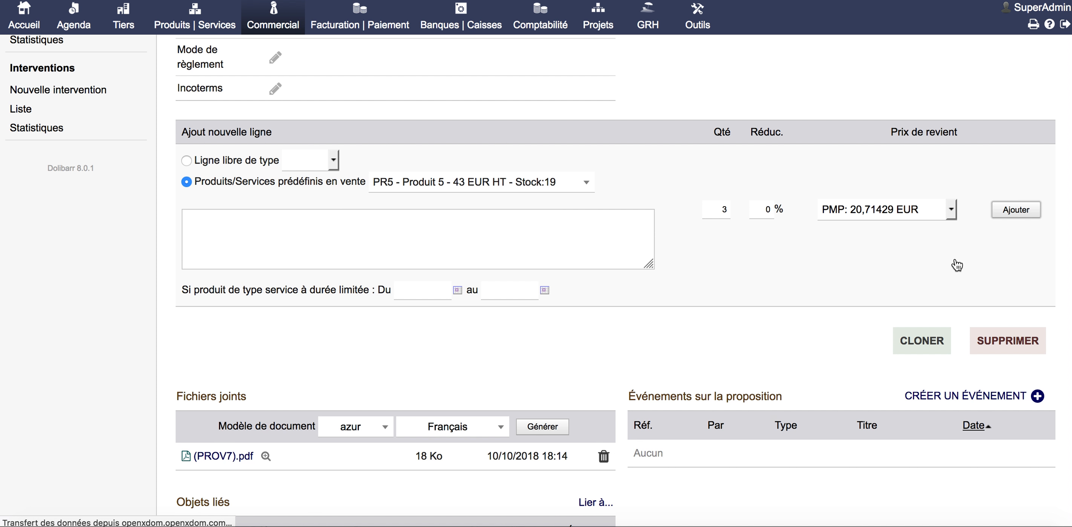
pyautogui.scroll(4, 909, 172)
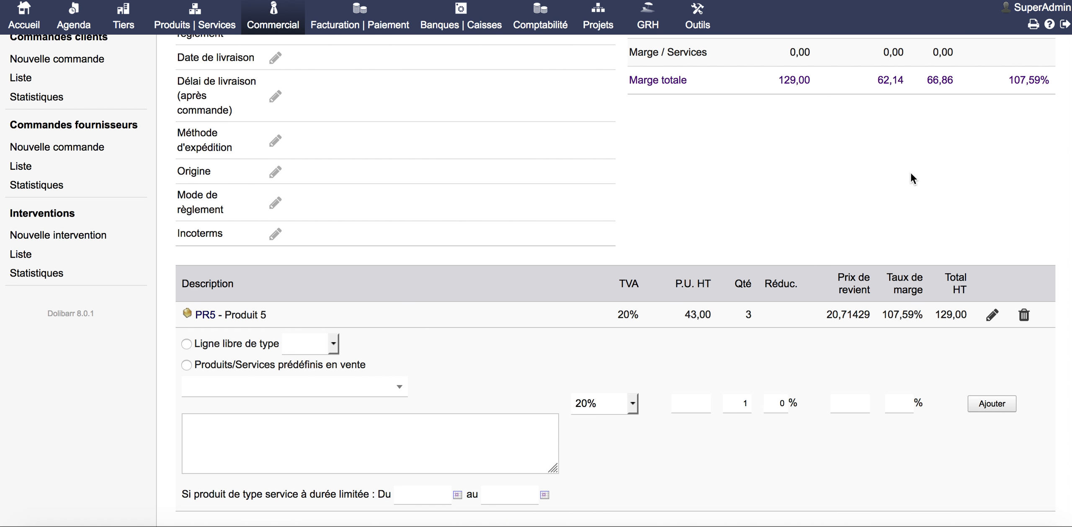
pyautogui.moveTo(624, 330); pyautogui.dragTo(753, 330)
pyautogui.moveTo(826, 328); pyautogui.dragTo(900, 330)
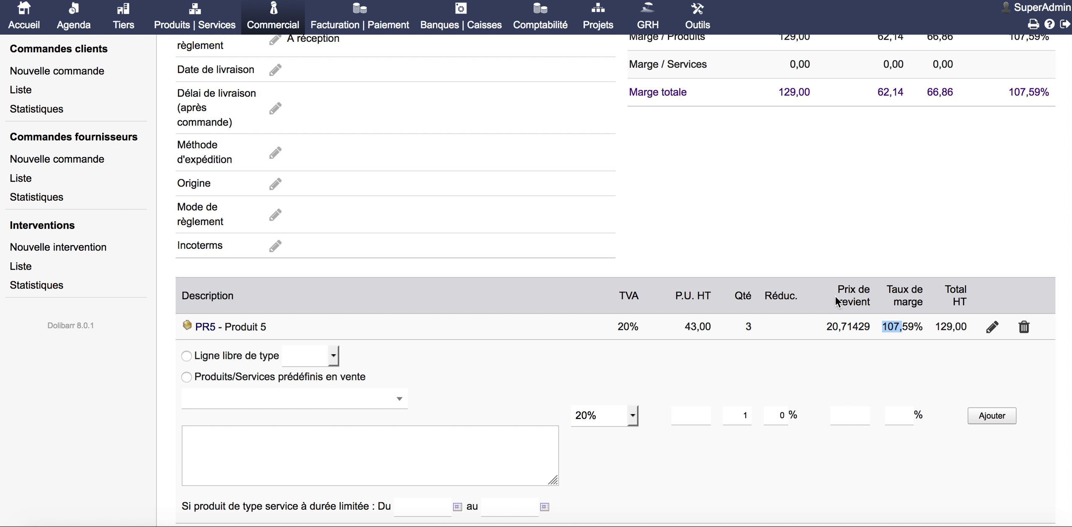
# Prepare a free line of type Service with the description "Installation produit divers"
pyautogui.click(251, 358)
pyautogui.click(317, 357)
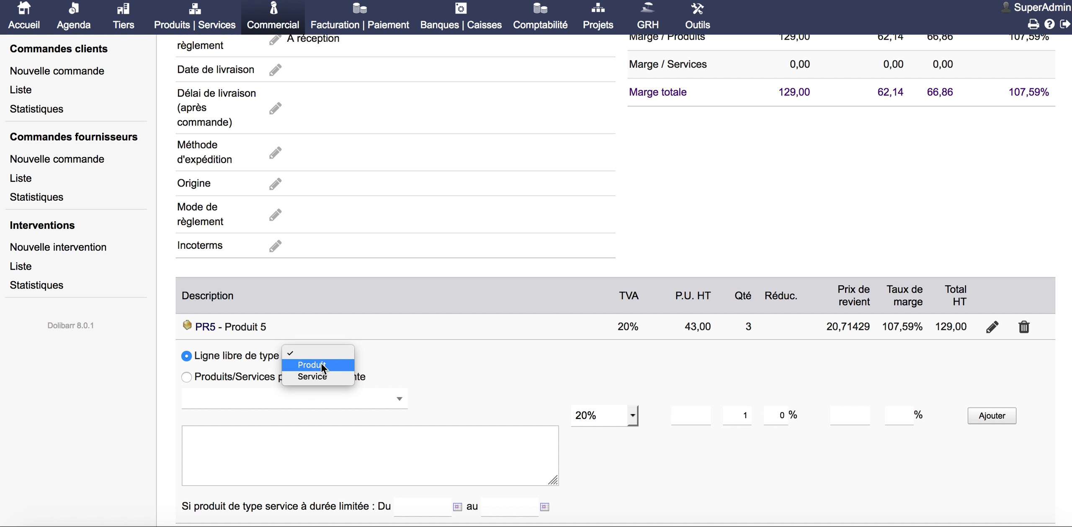
pyautogui.click(318, 377)
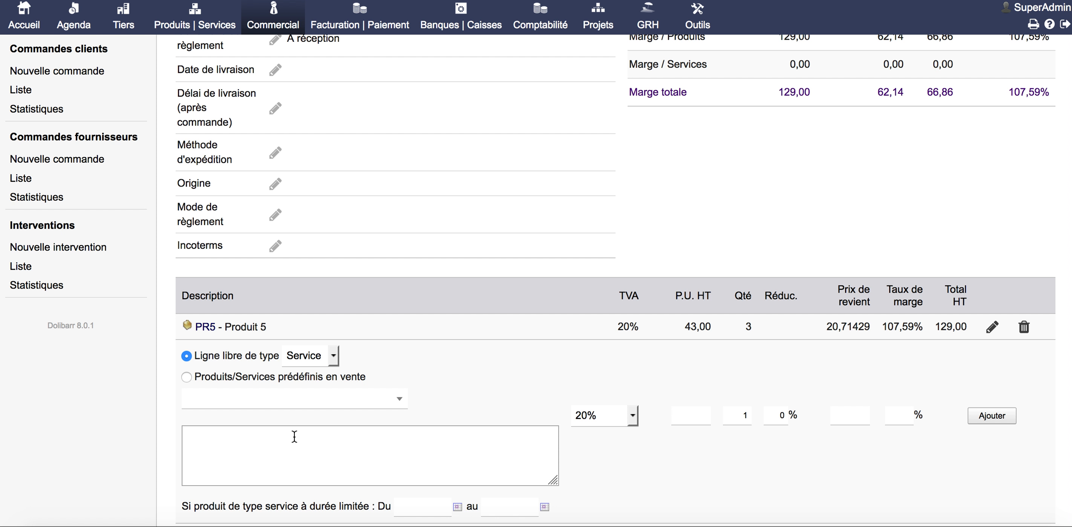
pyautogui.write('Installation produit')
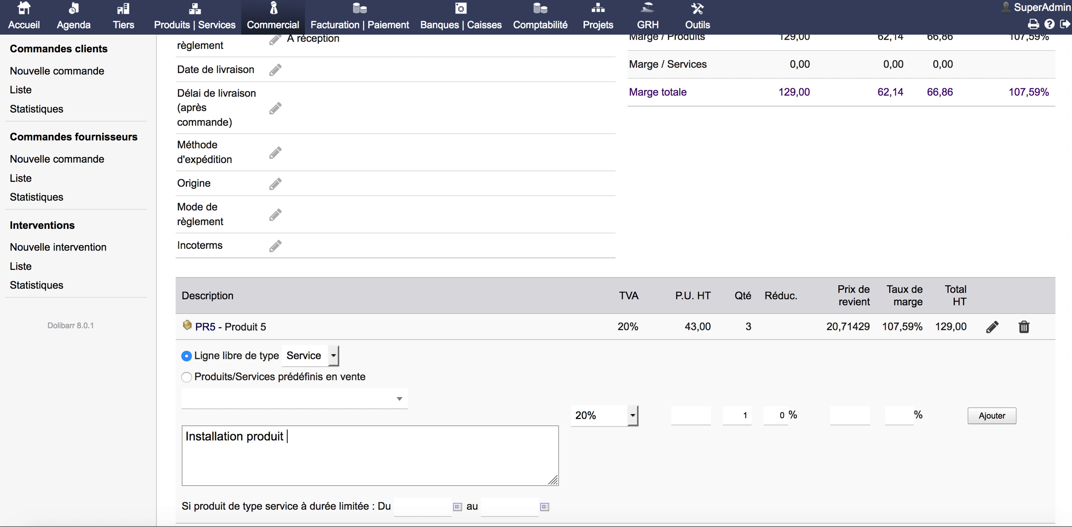
pyautogui.write(' divers')
# Give the service line a unit price of 425, quantity 8 and cost price 250, and add it to the proposal
pyautogui.click(682, 412)
pyautogui.write('40')
pyautogui.press('BackSpace')
pyautogui.write('2')
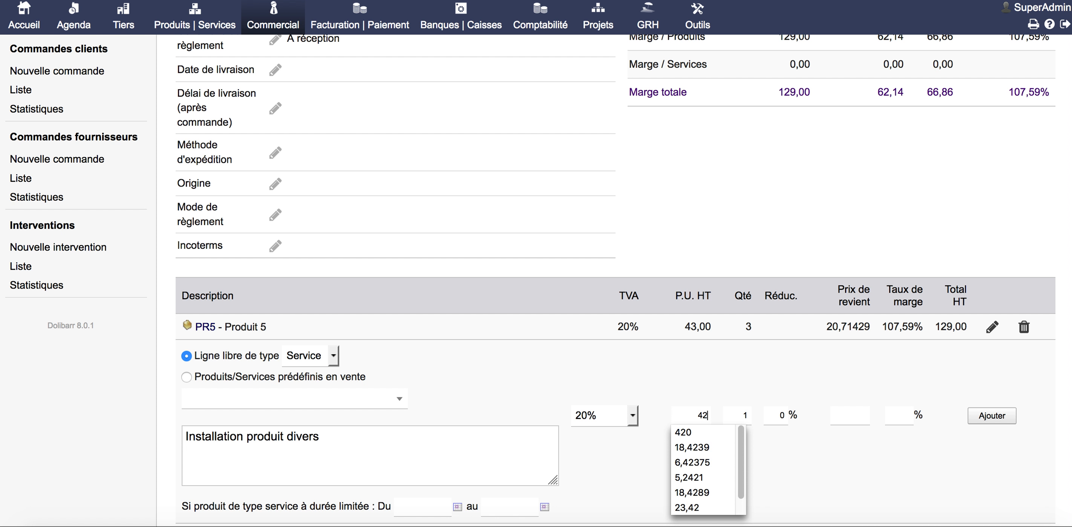
pyautogui.write('5')
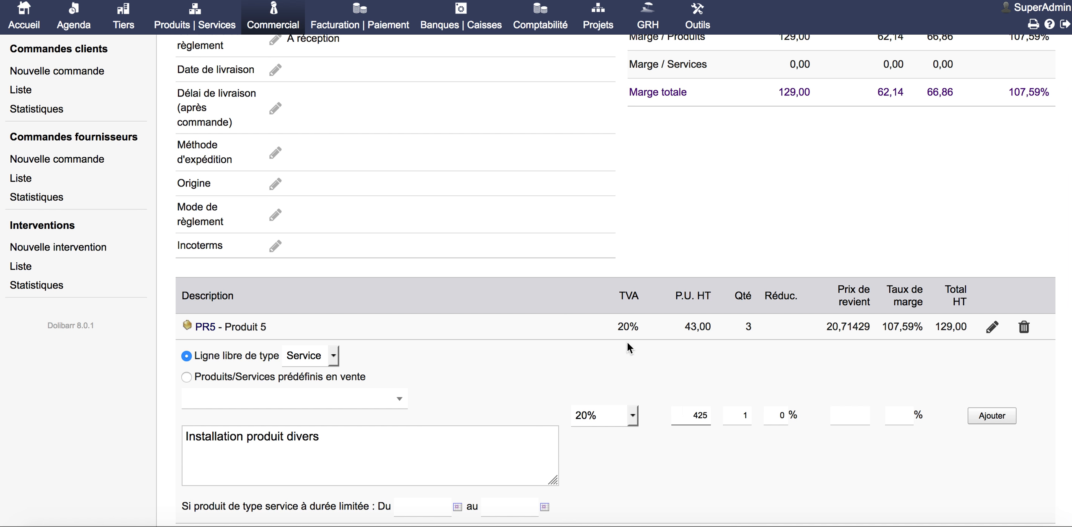
pyautogui.doubleClick(746, 415)
pyautogui.write('8')
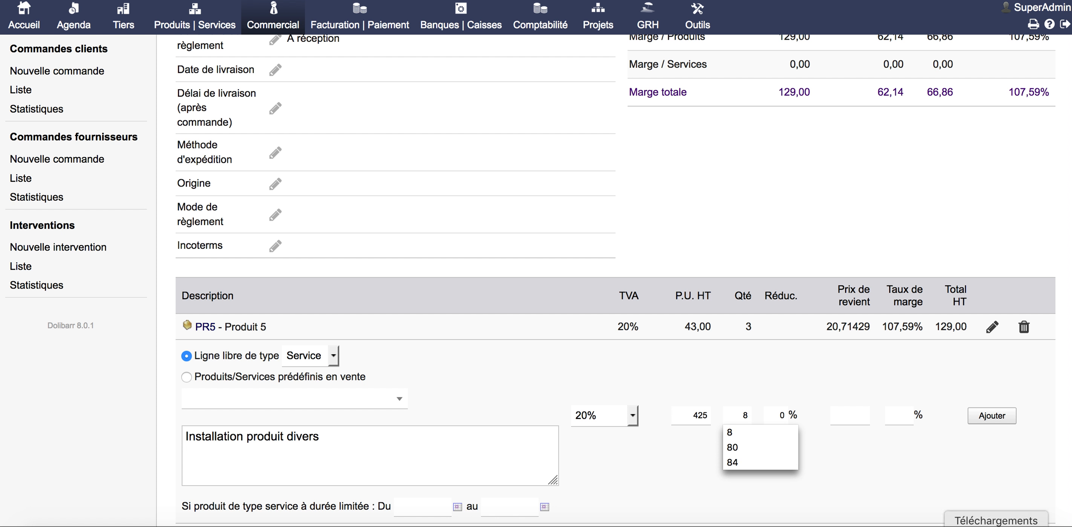
pyautogui.click(855, 415)
pyautogui.write('250')
pyautogui.click(993, 417)
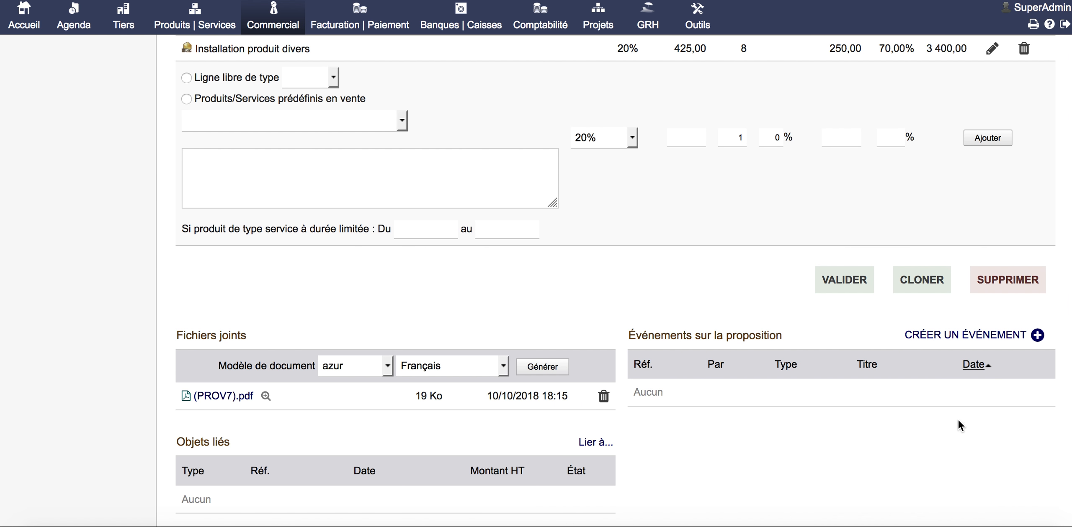
# Review the installation service line's figures and the proposal's total amounts excluding tax, VAT and including tax
pyautogui.scroll(5, 891, 162)
pyautogui.moveTo(212, 231); pyautogui.dragTo(316, 236)
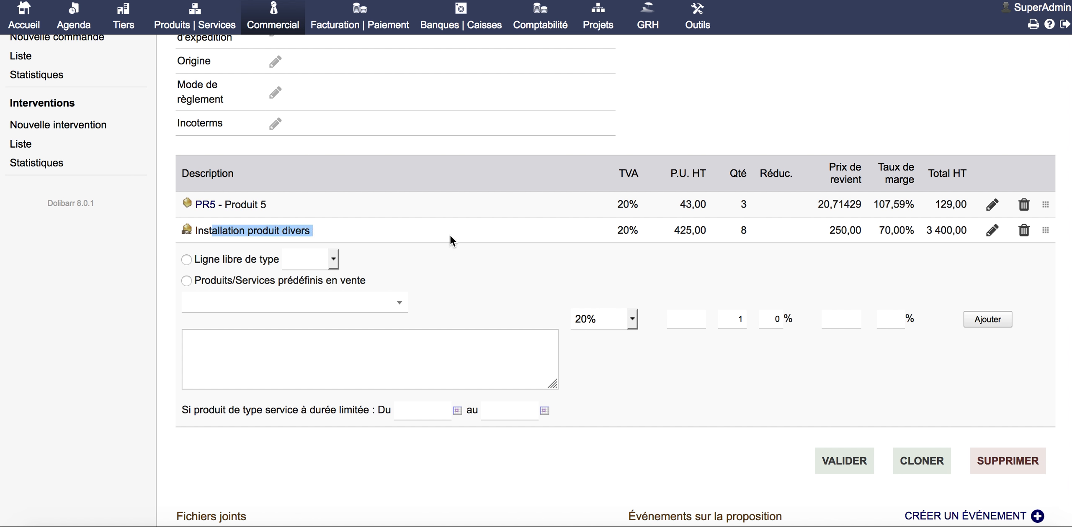
pyautogui.moveTo(622, 228); pyautogui.dragTo(685, 230)
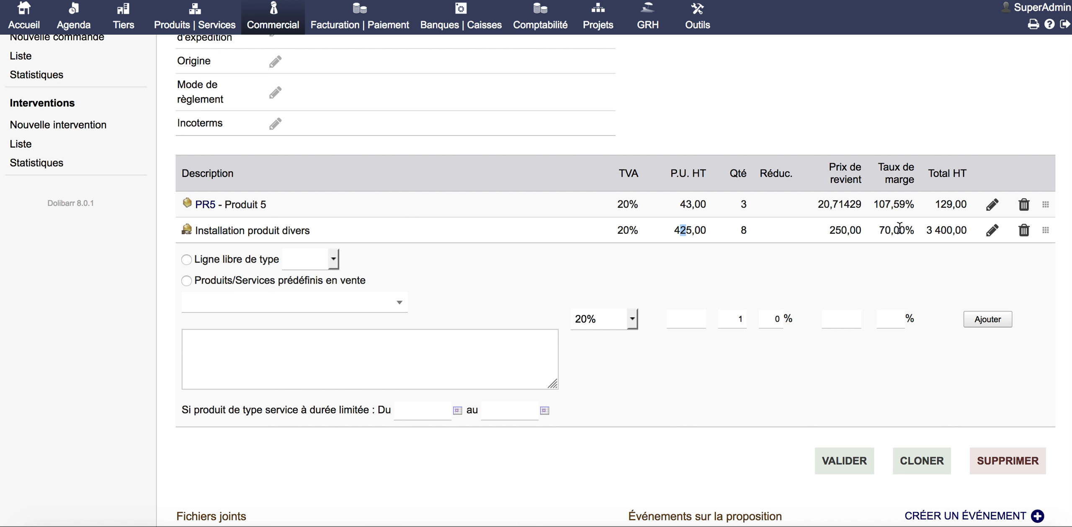
pyautogui.moveTo(886, 230); pyautogui.dragTo(913, 232)
pyautogui.scroll(7, 841, 161)
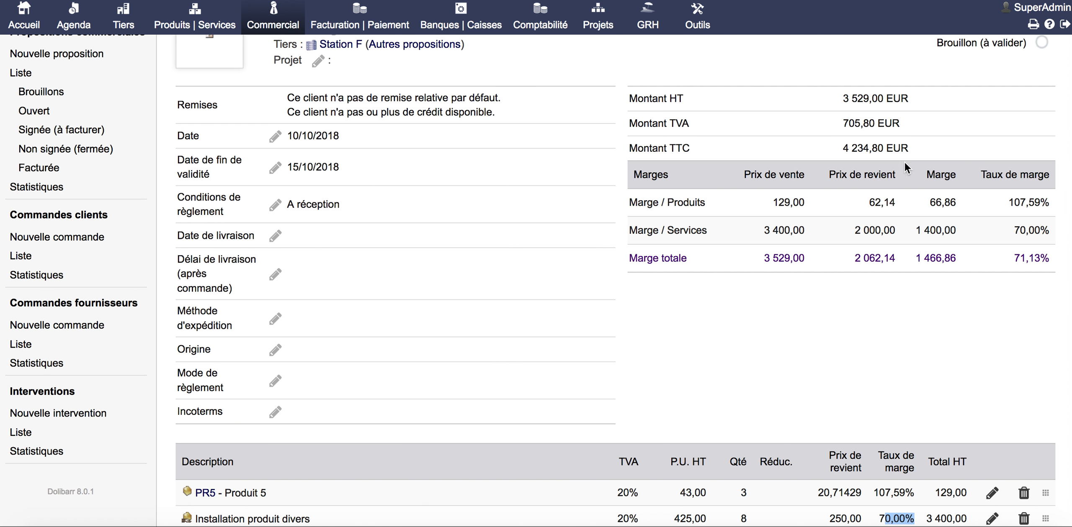
pyautogui.moveTo(851, 148); pyautogui.dragTo(911, 159)
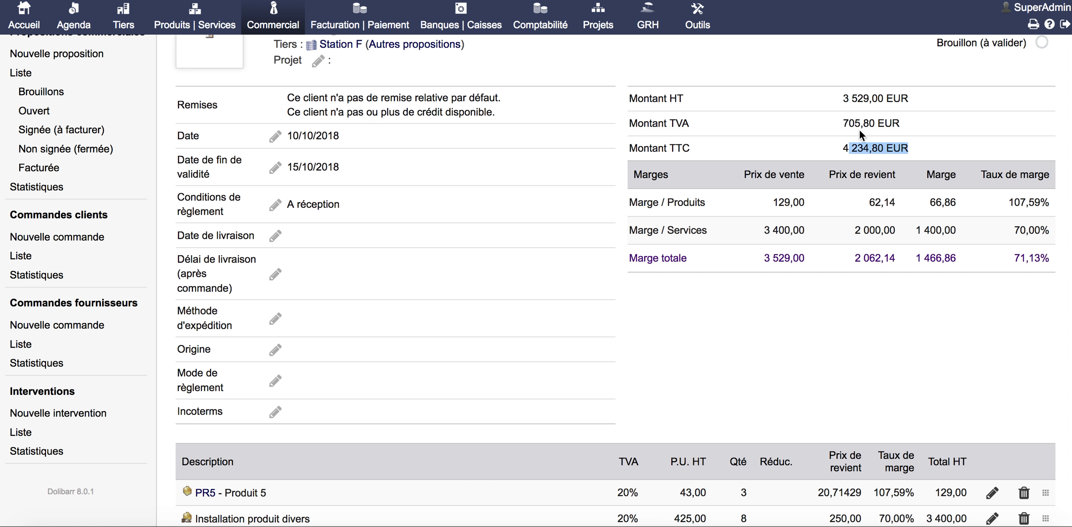
pyautogui.moveTo(854, 123); pyautogui.dragTo(893, 134)
pyautogui.moveTo(869, 99); pyautogui.dragTo(893, 101)
# Validate the draft proposal and confirm the validation
pyautogui.scroll(-10, 957, 354)
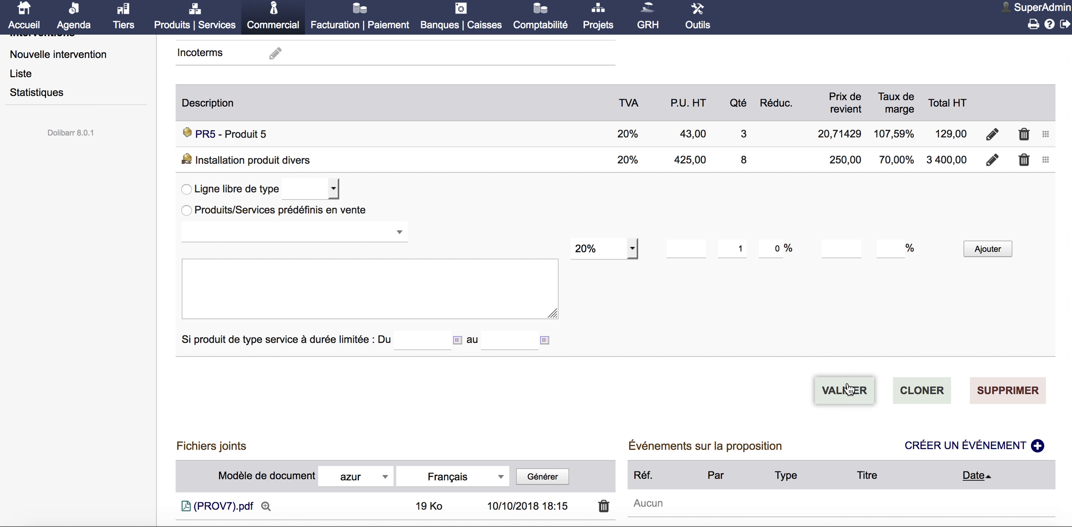
pyautogui.click(845, 390)
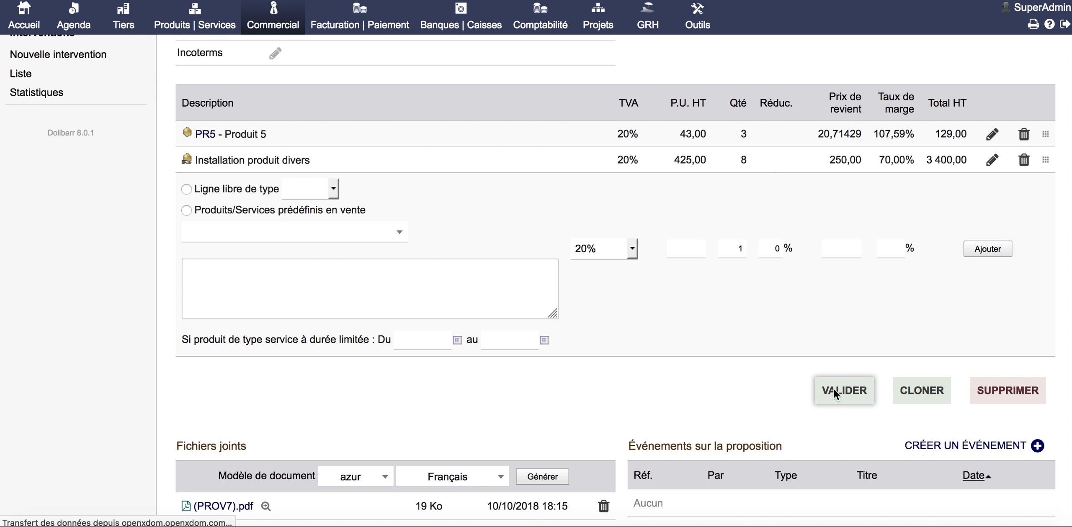
pyautogui.press('Return')
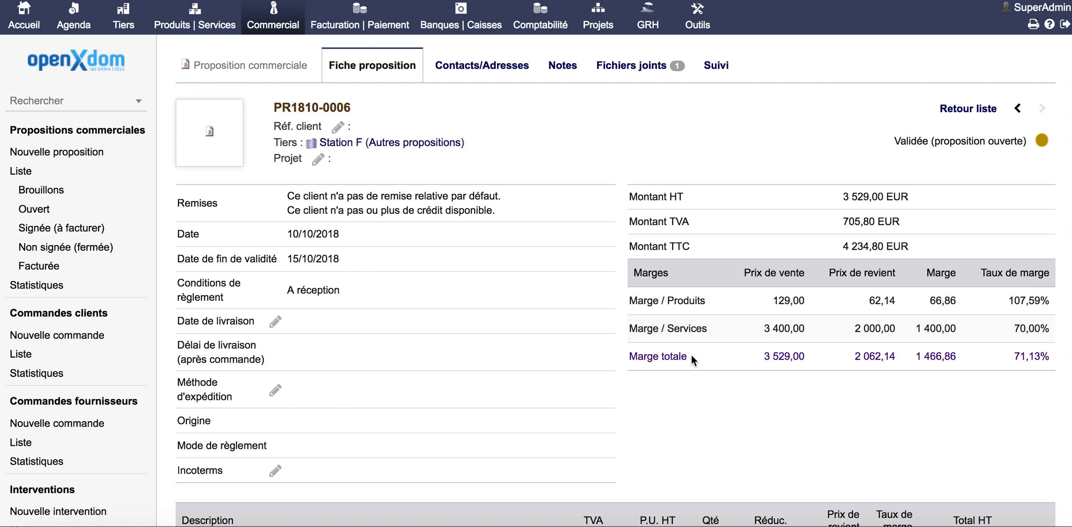
# Open the validated proposal's generated PDF in Preview and move its window so the whole header can be read
pyautogui.scroll(-8, 692, 355)
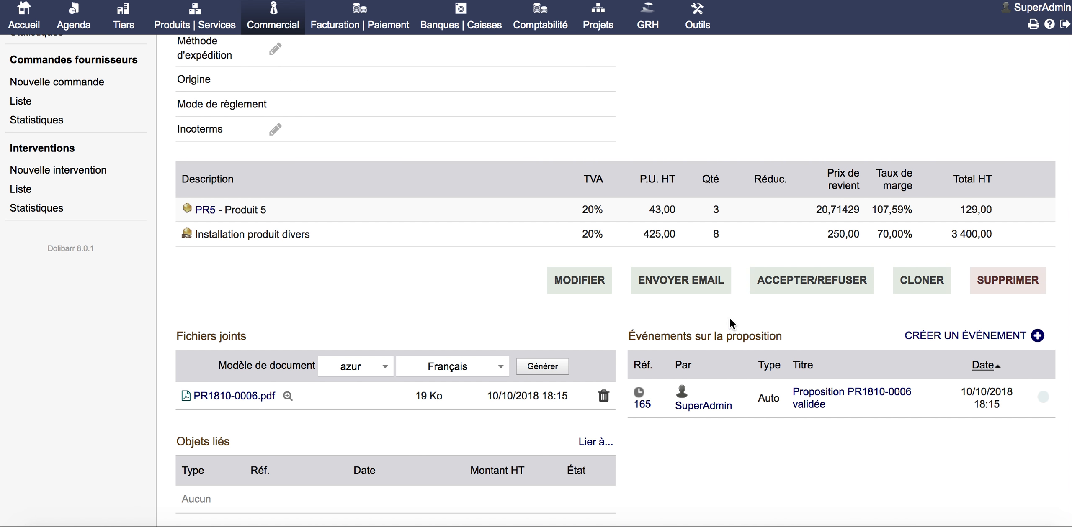
pyautogui.click(214, 398)
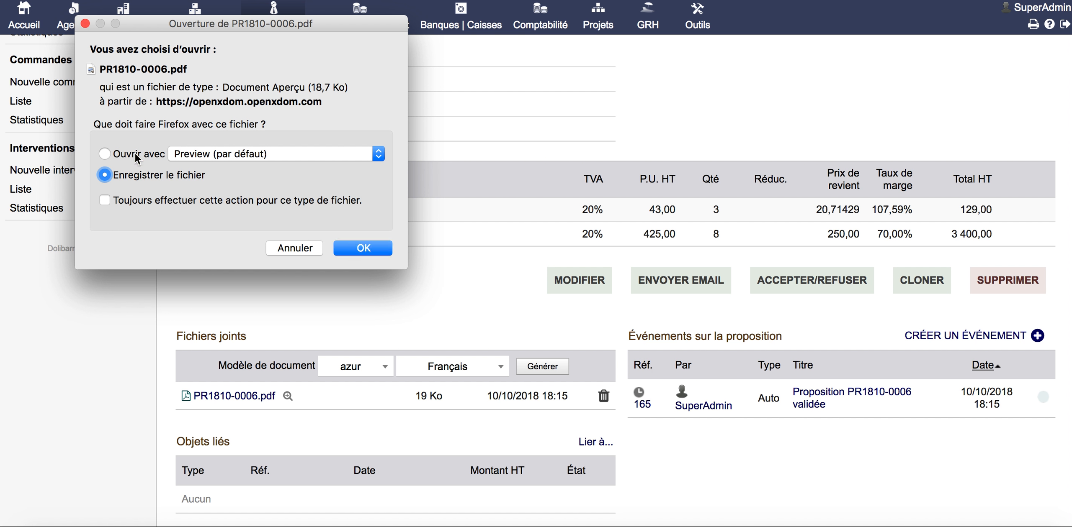
pyautogui.click(135, 153)
pyautogui.click(368, 247)
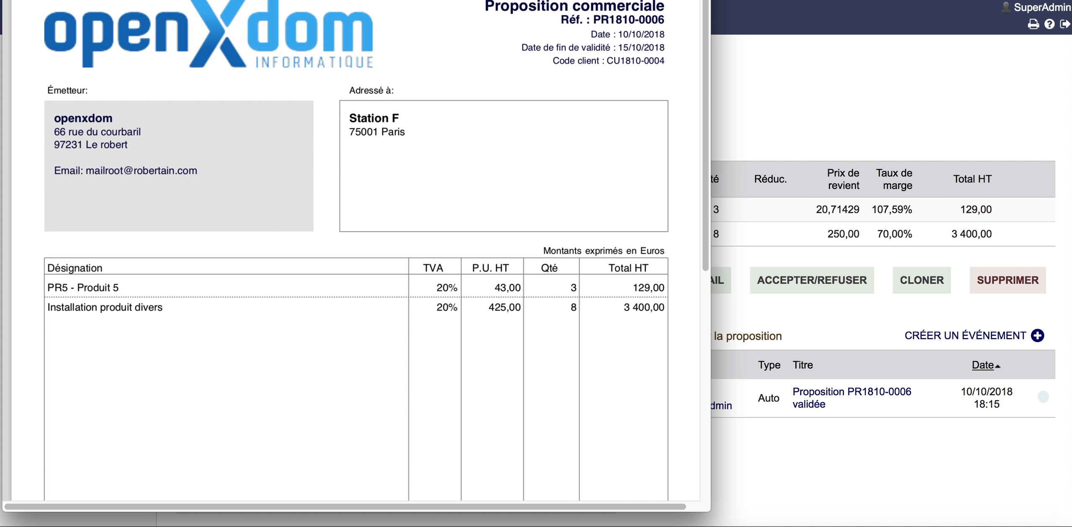
pyautogui.moveTo(274, 0); pyautogui.dragTo(421, 45)
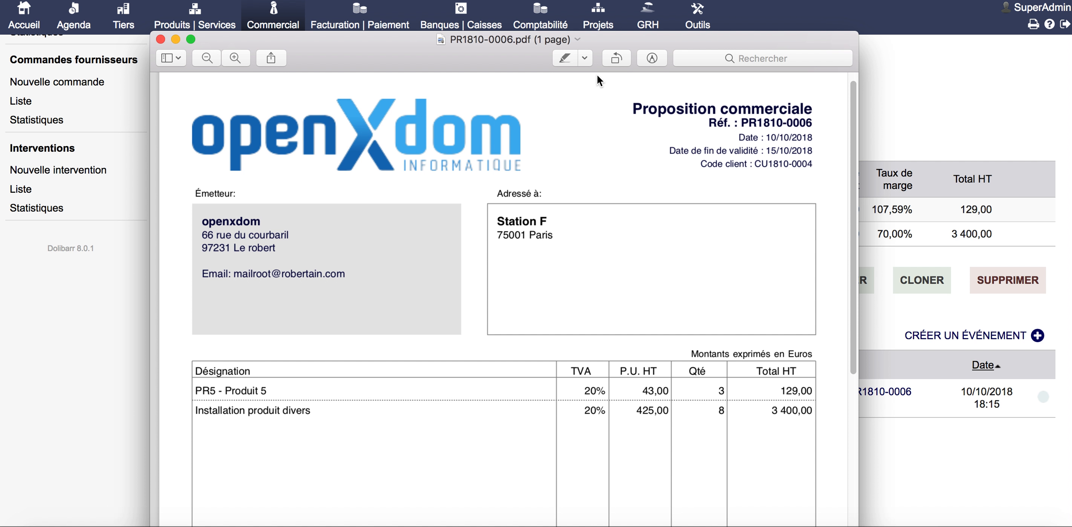
# Close the PDF preview, examine the proposal's email form and its recipient field, and cancel without sending
pyautogui.click(160, 39)
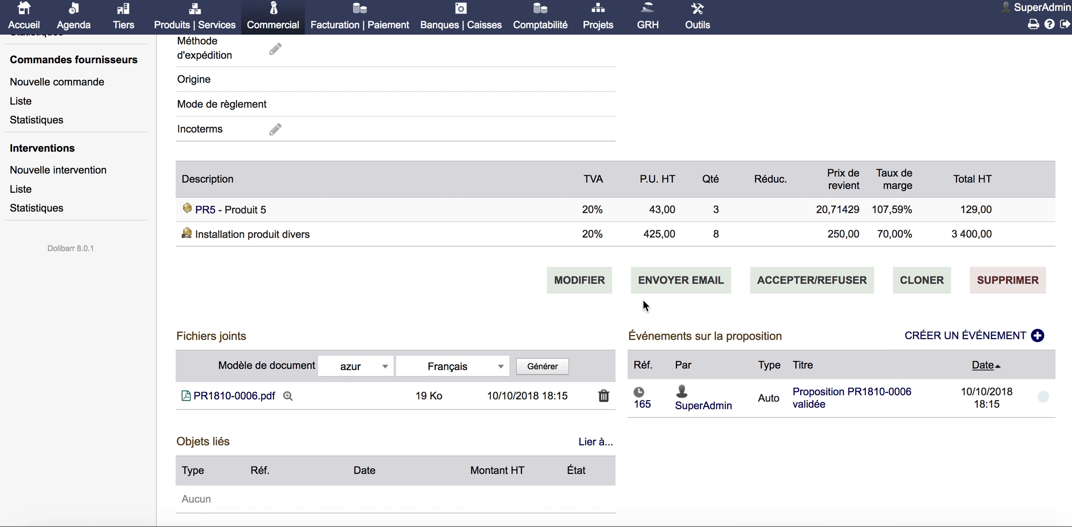
pyautogui.click(652, 291)
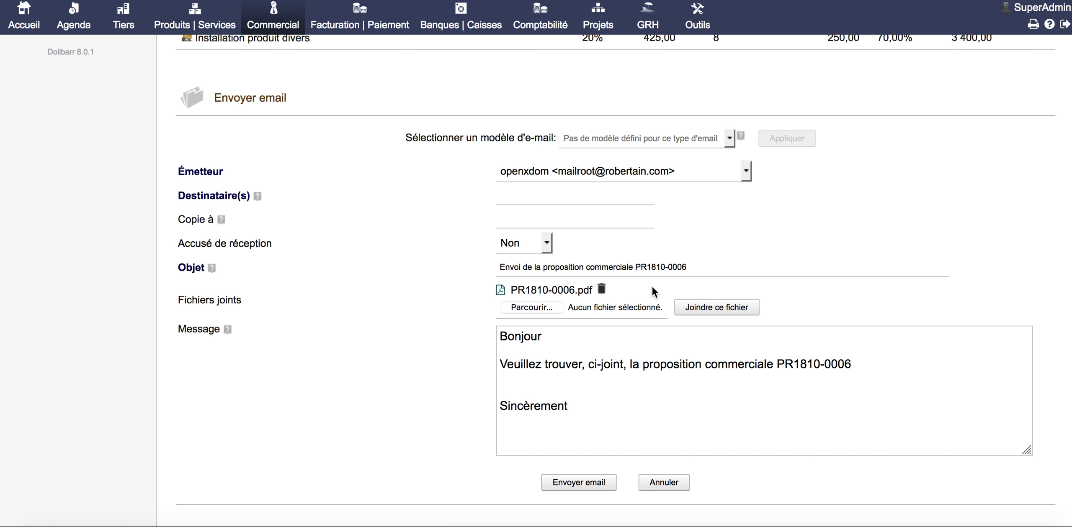
pyautogui.click(532, 193)
pyautogui.moveTo(177, 197); pyautogui.dragTo(299, 195)
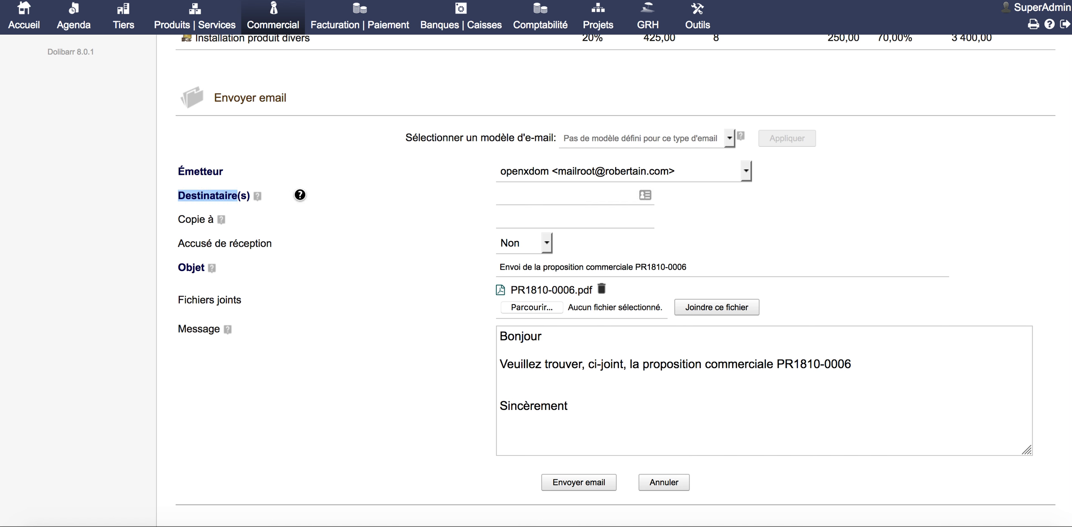
pyautogui.click(568, 198)
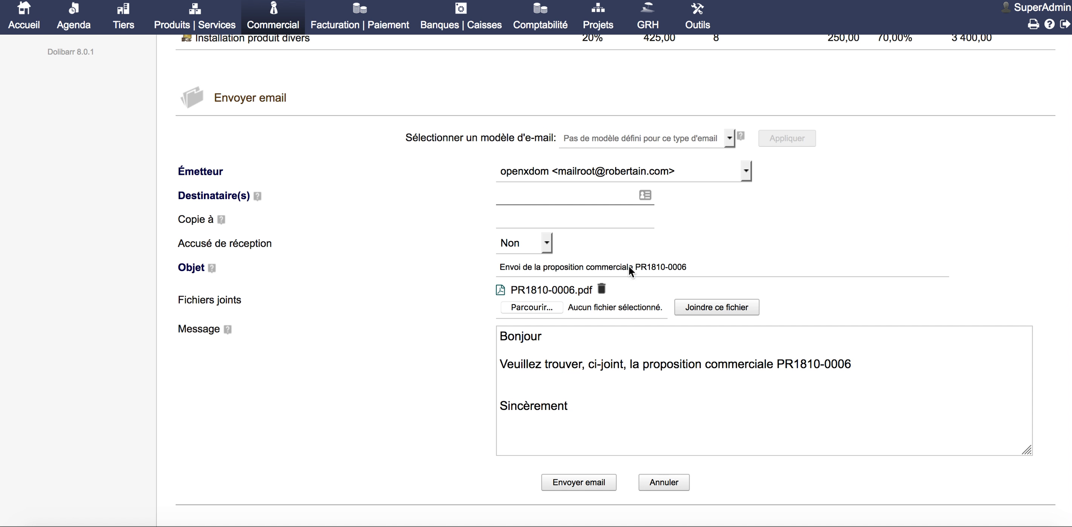
pyautogui.click(672, 488)
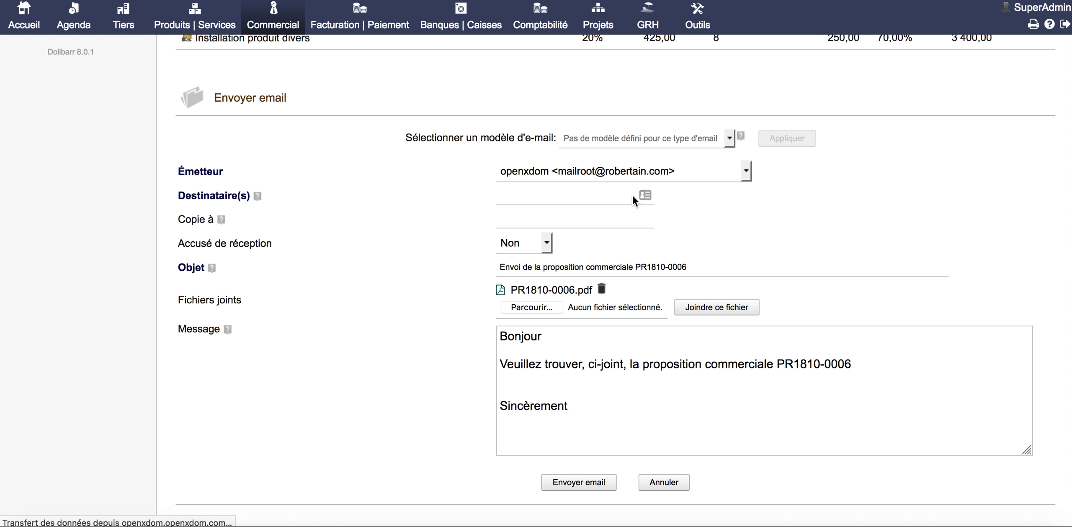
# Accept the validated proposal by setting its status to Signée with the note "Signature du client" and confirming
pyautogui.scroll(-6, 844, 310)
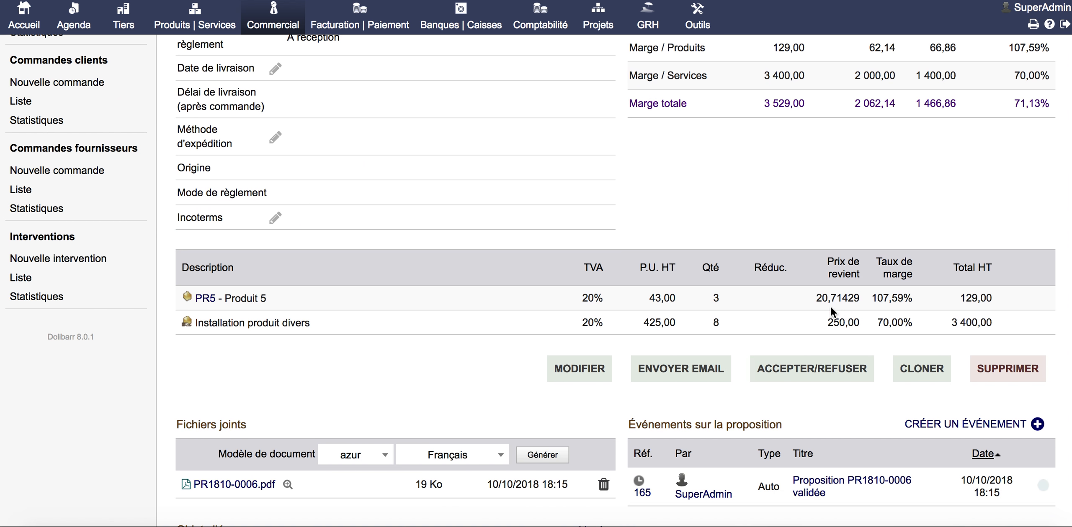
pyautogui.click(787, 376)
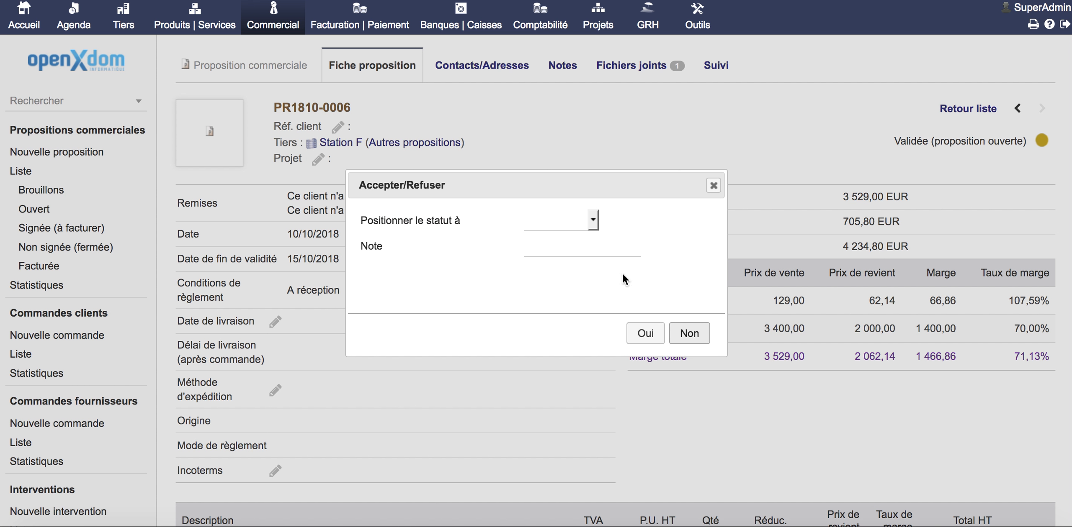
pyautogui.click(589, 221)
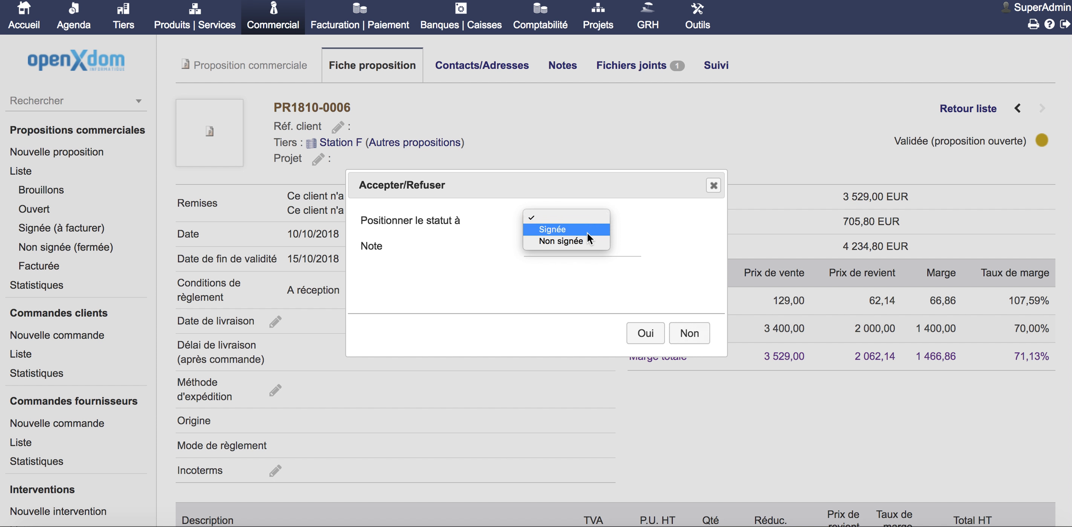
pyautogui.click(587, 233)
pyautogui.click(585, 243)
pyautogui.write('Signature')
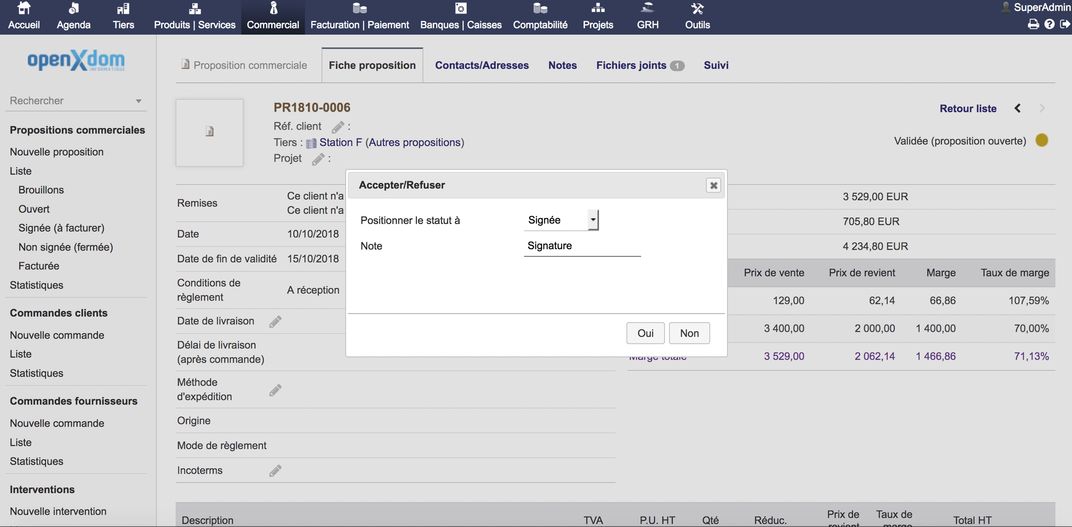
pyautogui.write('du client')
pyautogui.click(632, 335)
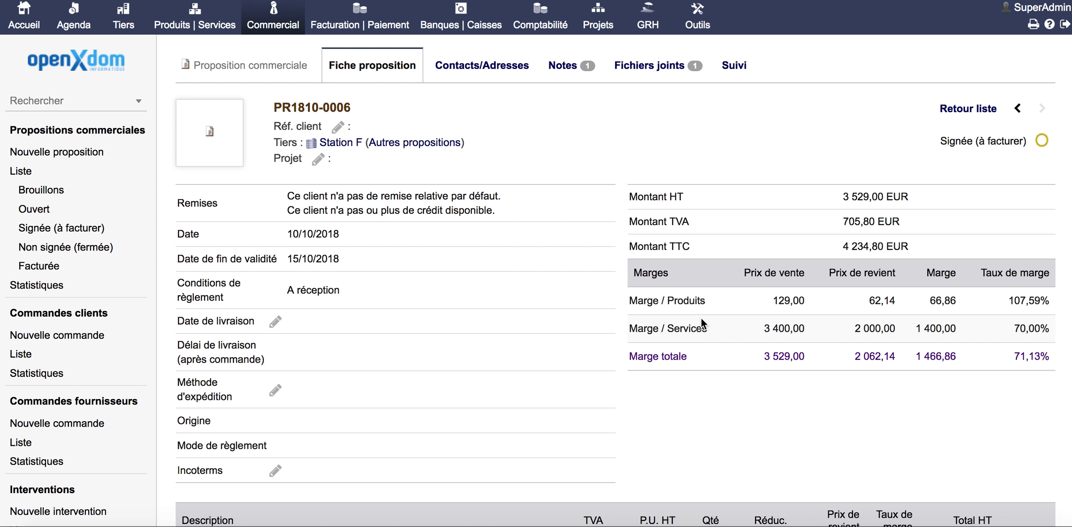
pyautogui.scroll(-10, 722, 314)
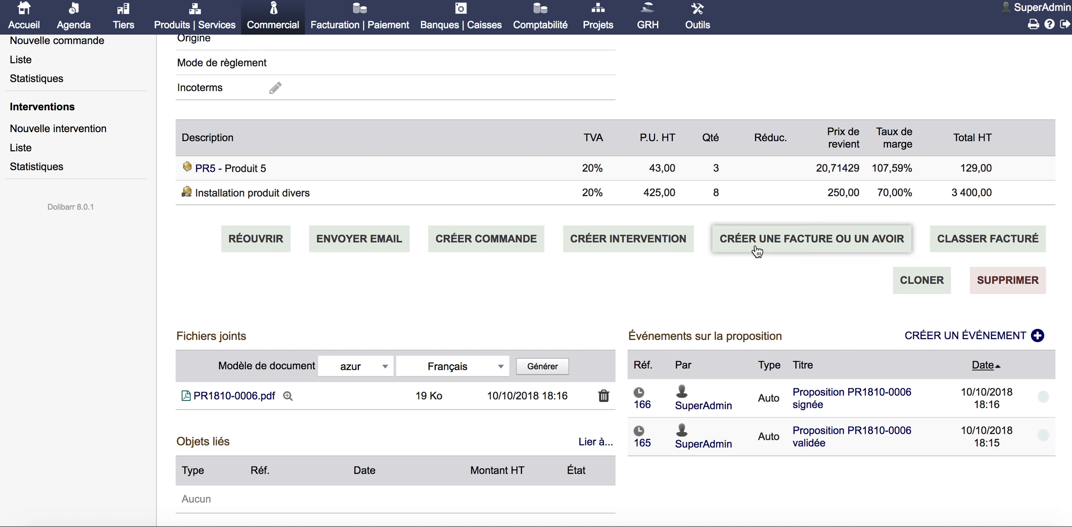